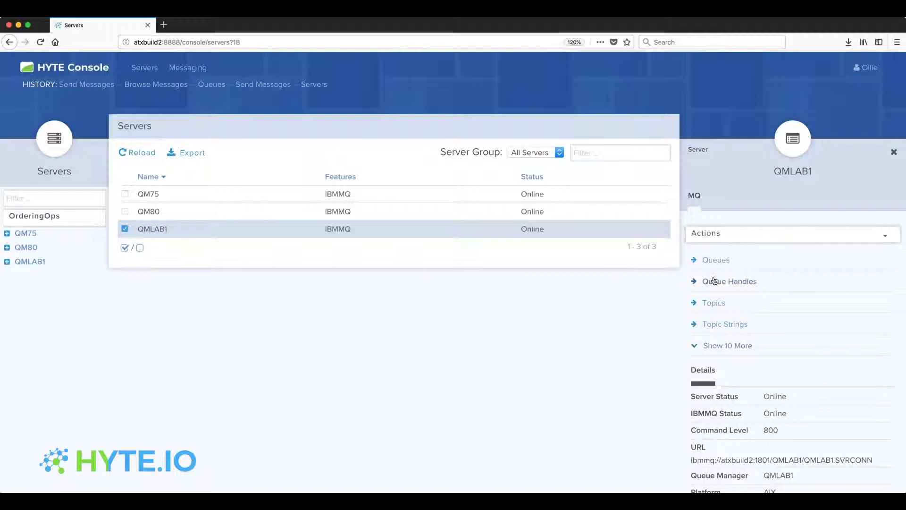
Open the message send form for the QL.ORDERING.TARGET queue on server QMLAB1.
{"action": "mouse_move", "coordinate": [188, 68]}
{"action": "left_click", "coordinate": [711, 259]}
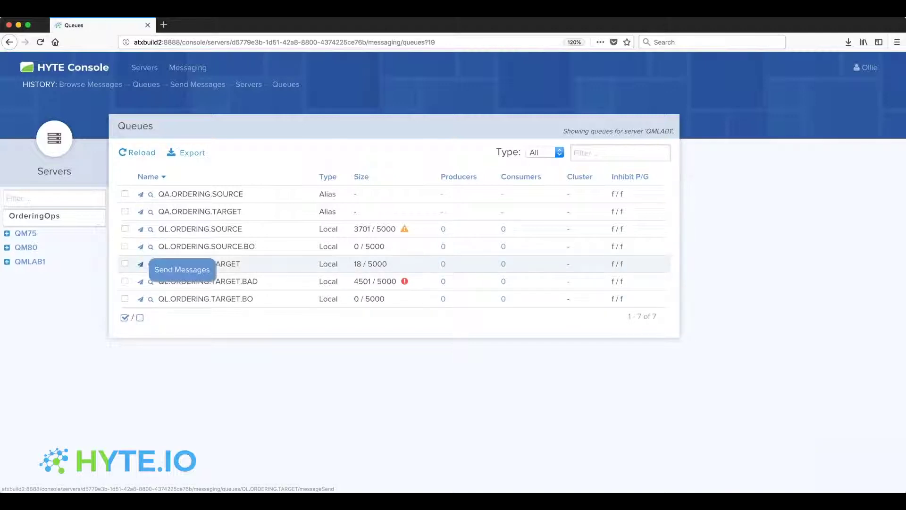
{"action": "left_click", "coordinate": [140, 266]}
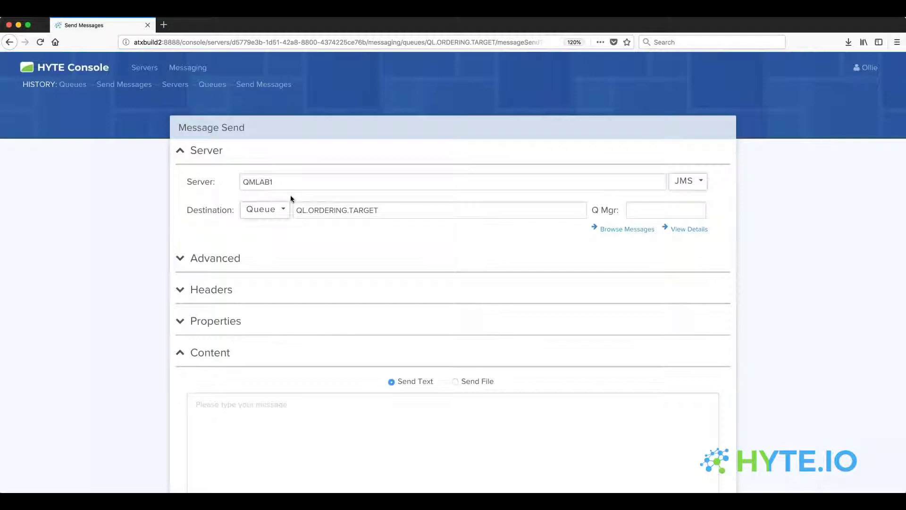
Search the servers for QM and choose QMLAB1 as the sending server.
{"action": "double_click", "coordinate": [273, 182]}
{"action": "type", "text": "QM"}
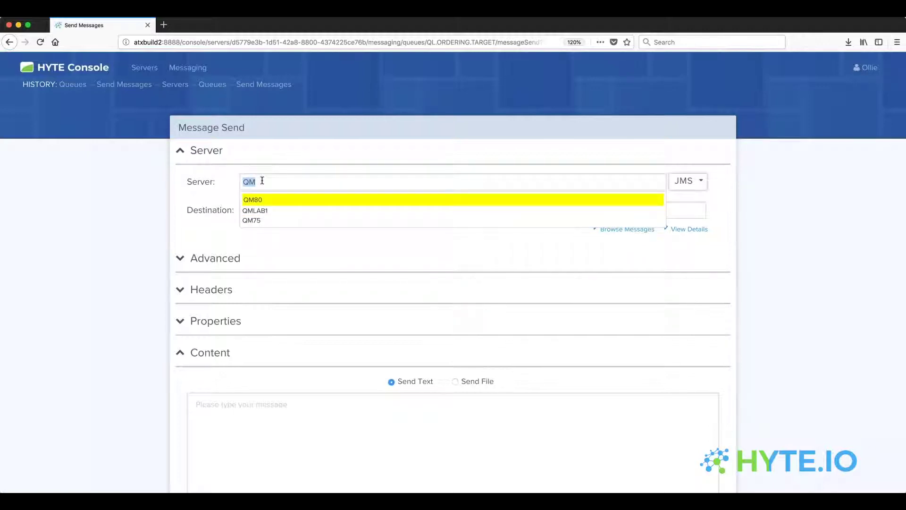
{"action": "key", "text": "Down"}
{"action": "key", "text": "Return"}
Re-enter the destination by searching for QL, choosing QL.ORDERING.TARGET, and check the available destination types.
{"action": "double_click", "coordinate": [316, 211]}
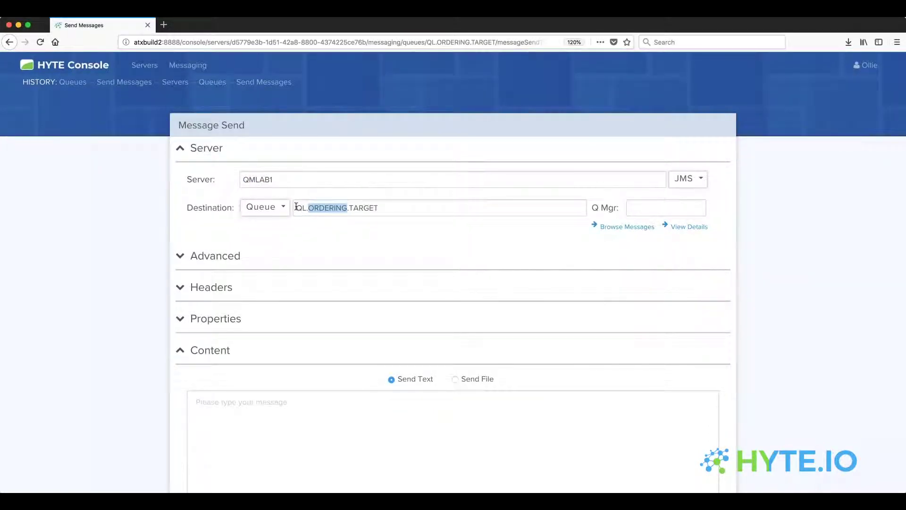
{"action": "left_click_drag", "start_coordinate": [299, 209], "coordinate": [431, 211]}
{"action": "type", "text": "Q:"}
{"action": "type", "text": "L"}
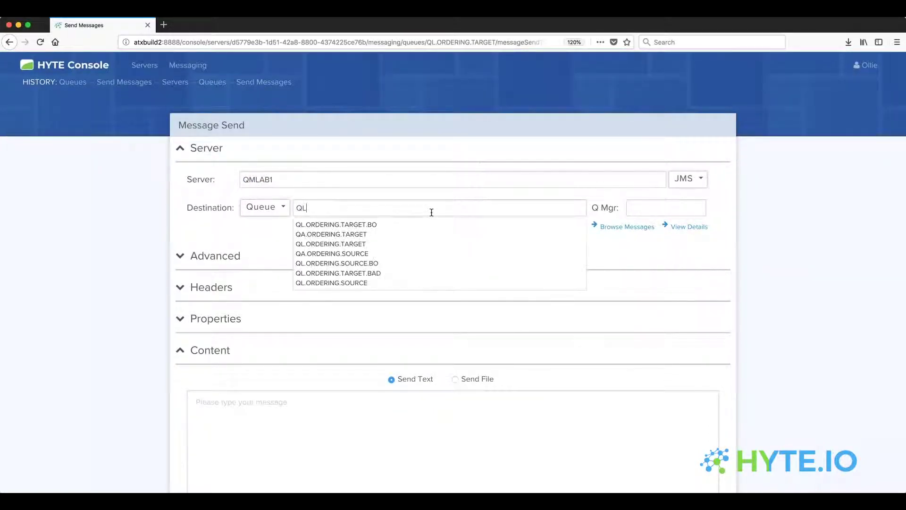
{"action": "left_click", "coordinate": [400, 235]}
{"action": "left_click", "coordinate": [282, 209]}
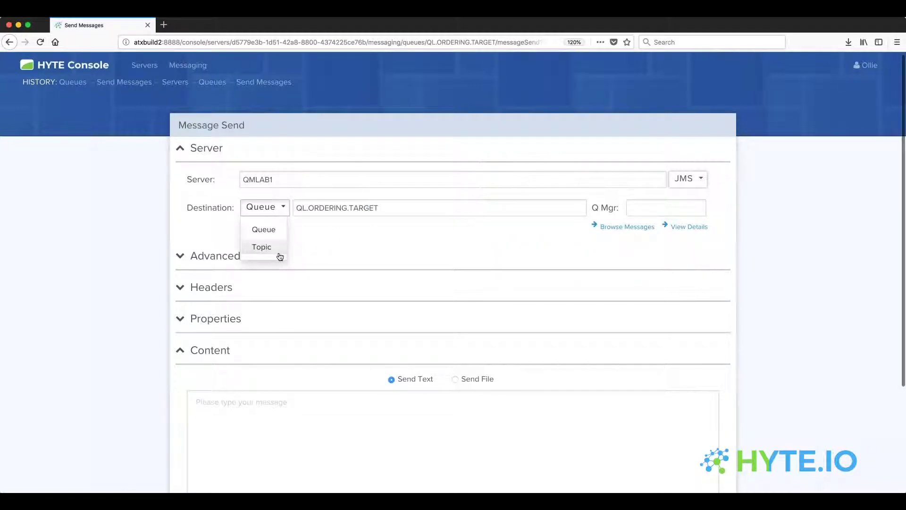
{"action": "left_click", "coordinate": [652, 231]}
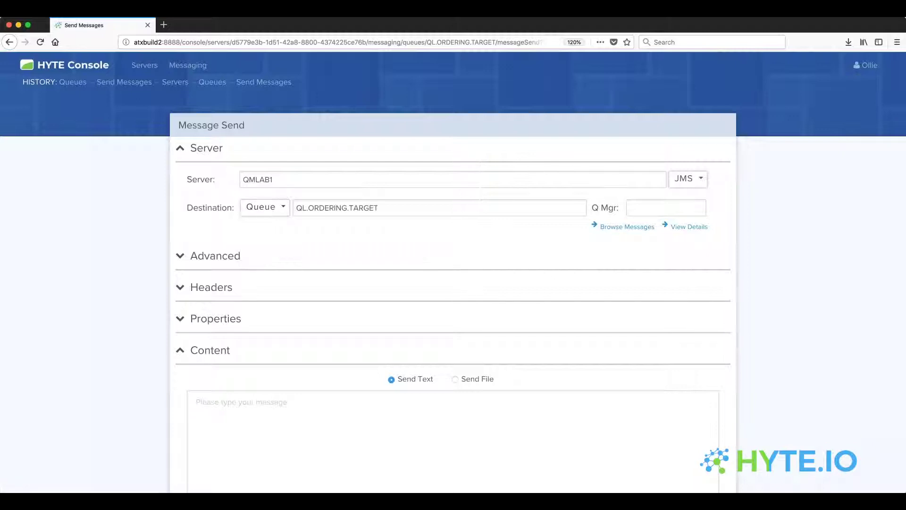
Enter QM80 as the destination's queue manager and clear that entry again.
{"action": "left_click", "coordinate": [625, 209]}
{"action": "type", "text": "QM80"}
{"action": "scroll", "coordinate": [608, 208], "scroll_direction": "up", "scroll_amount": 1}
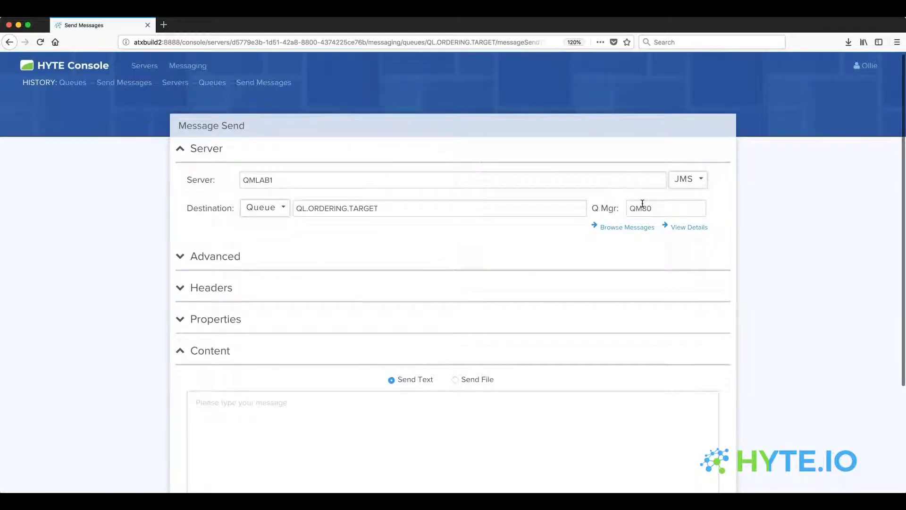
{"action": "left_click_drag", "start_coordinate": [628, 208], "coordinate": [651, 209]}
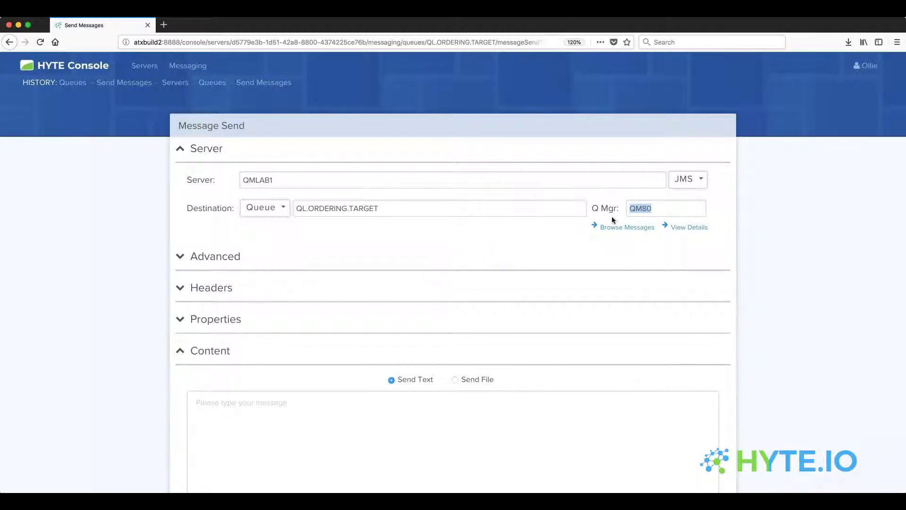
{"action": "key", "text": "BackSpace"}
Collapse the Server section and expand the Advanced settings, checking the available acknowledgement modes.
{"action": "left_click", "coordinate": [182, 149]}
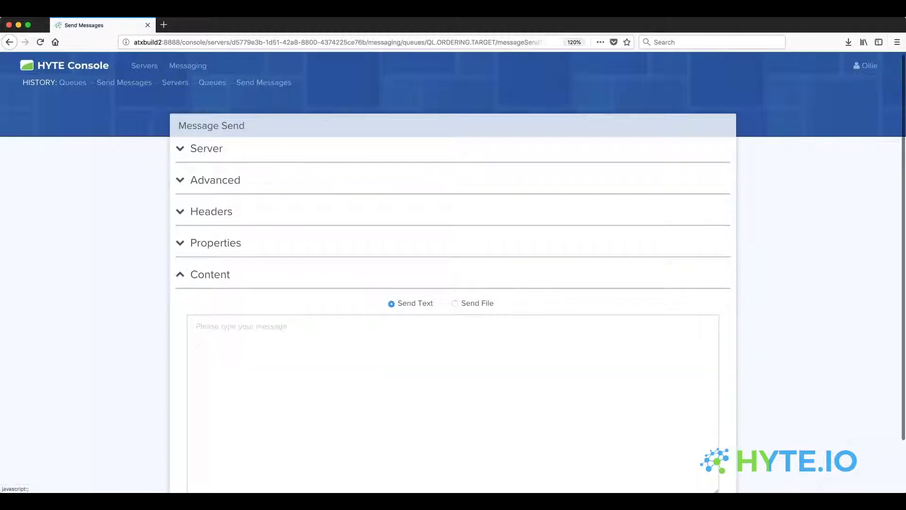
{"action": "left_click", "coordinate": [182, 179]}
{"action": "scroll", "coordinate": [239, 230], "scroll_direction": "down", "scroll_amount": 2}
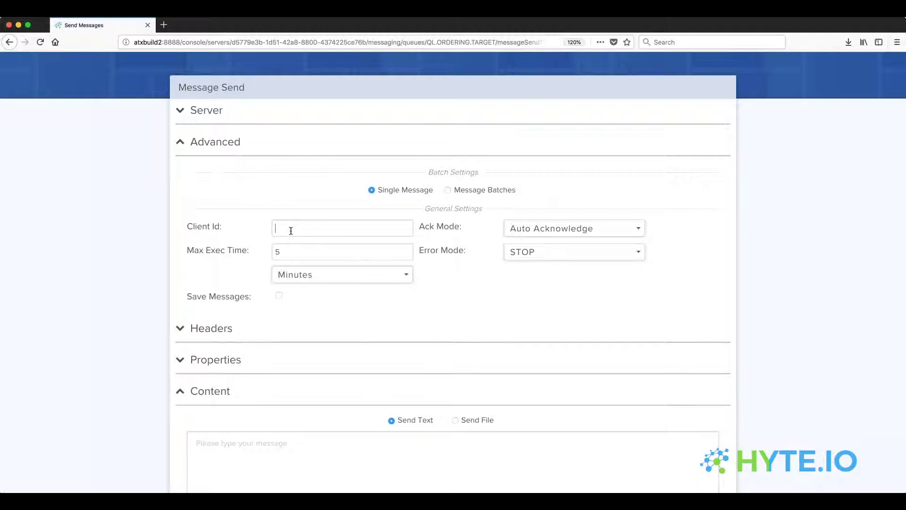
{"action": "left_click", "coordinate": [524, 231]}
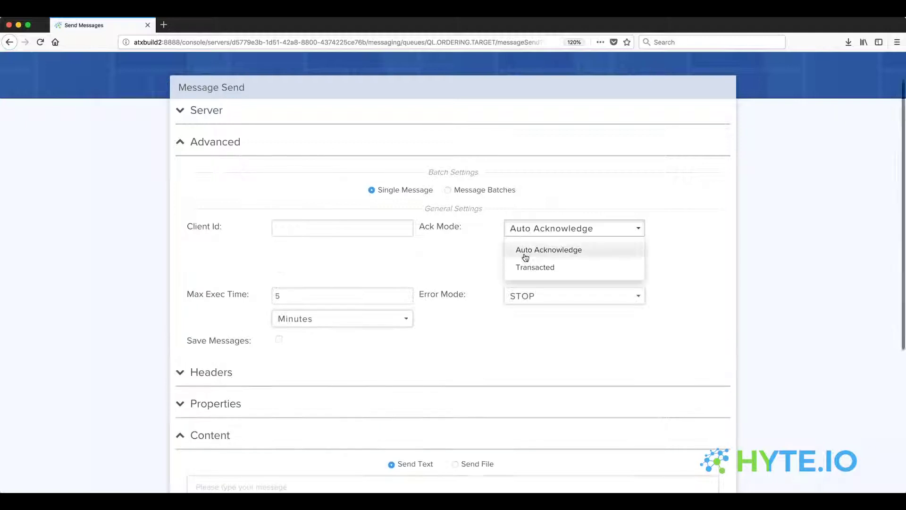
{"action": "left_click", "coordinate": [475, 230]}
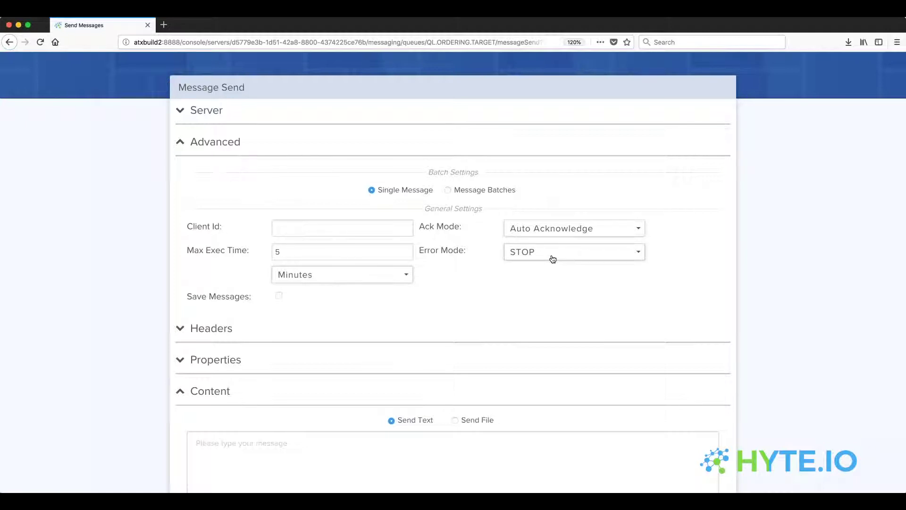
Switch to message batches with a message count of 16 and a message delay of 500 ms.
{"action": "left_click", "coordinate": [448, 190]}
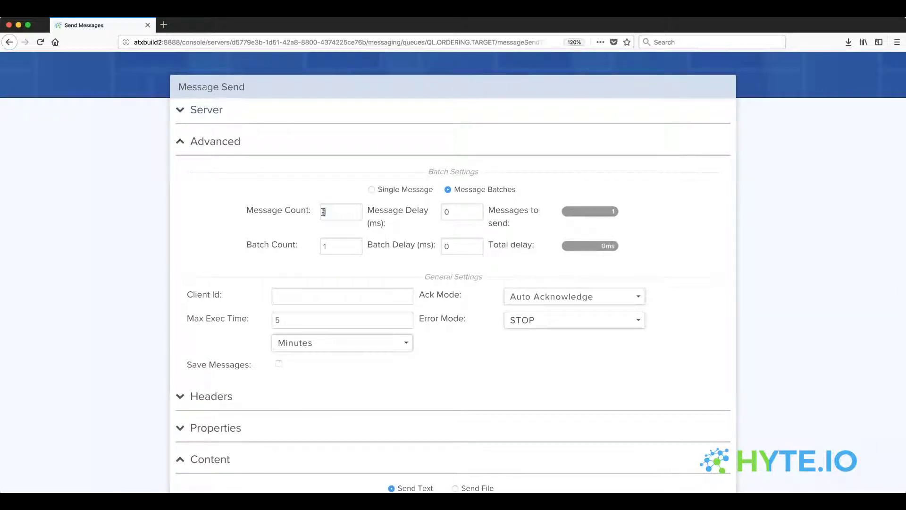
{"action": "type", "text": "6"}
{"action": "double_click", "coordinate": [449, 211]}
{"action": "type", "text": "500"}
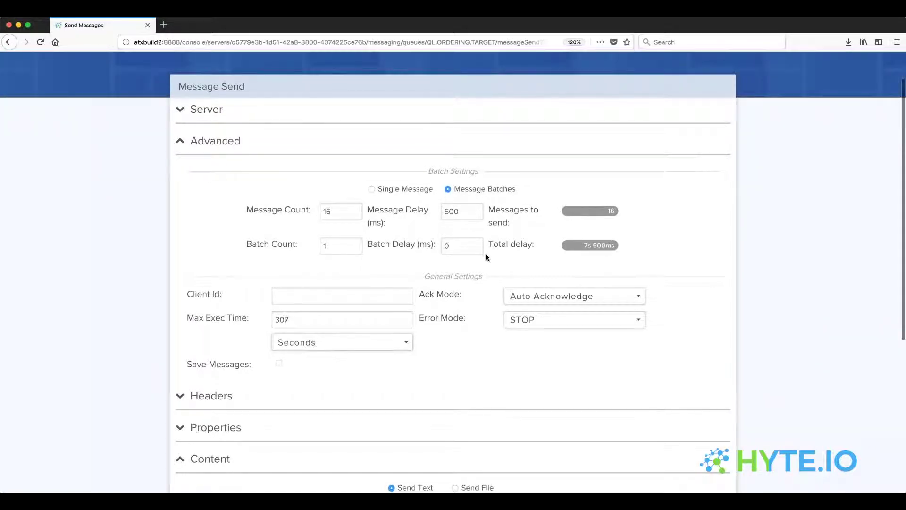
Set the batch count to 2 and check the total delay and maximum execution time.
{"action": "scroll", "coordinate": [485, 253], "scroll_direction": "up", "scroll_amount": 1}
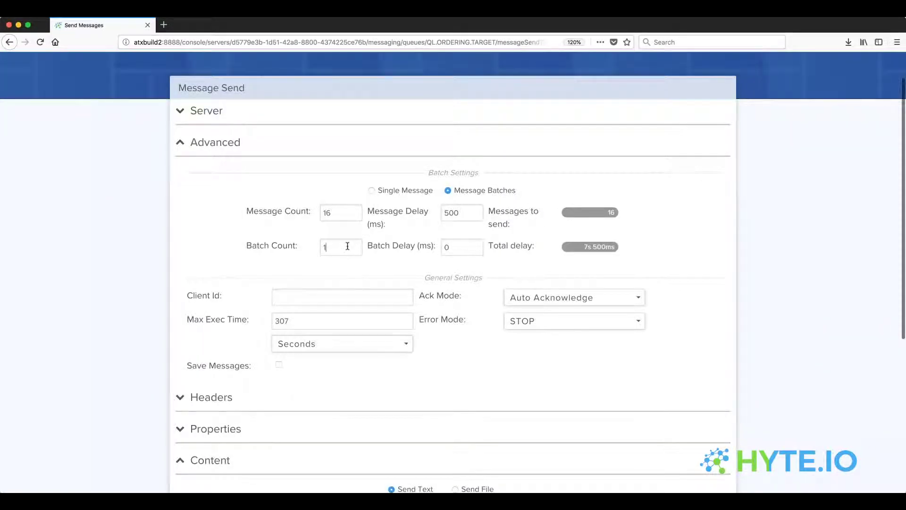
{"action": "key", "text": "BackSpace"}
{"action": "type", "text": "2"}
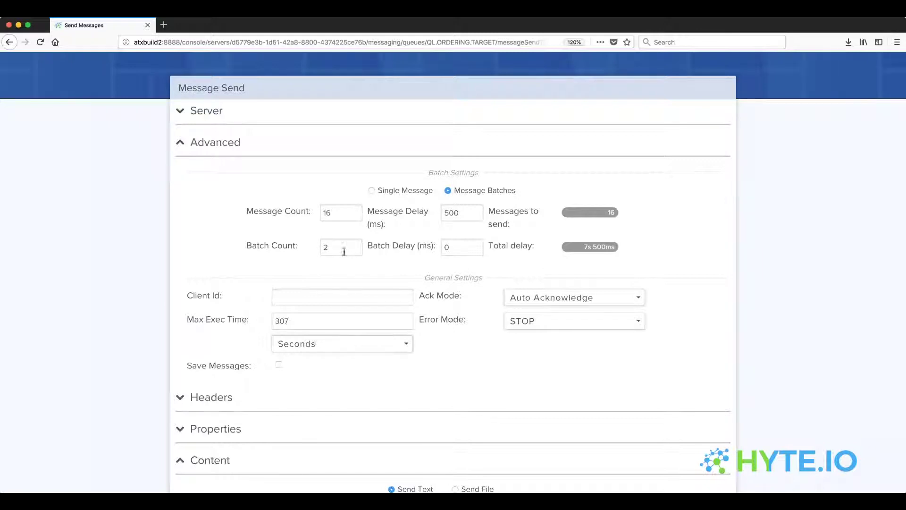
{"action": "triple_click", "coordinate": [388, 265]}
{"action": "left_click", "coordinate": [349, 214]}
{"action": "double_click", "coordinate": [606, 246]}
{"action": "left_click", "coordinate": [287, 321]}
Expand the Headers section and check the available correlation ID modes.
{"action": "scroll", "coordinate": [321, 299], "scroll_direction": "down", "scroll_amount": 5}
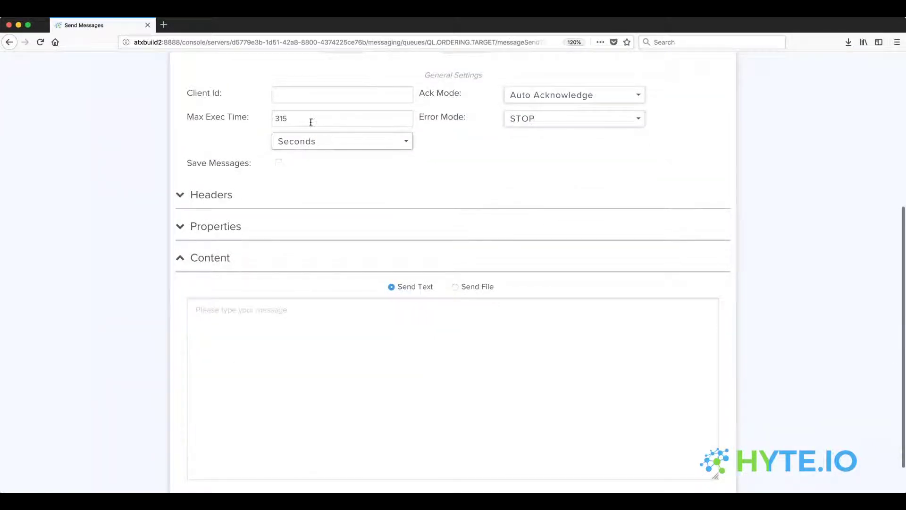
{"action": "left_click", "coordinate": [180, 195]}
{"action": "scroll", "coordinate": [203, 227], "scroll_direction": "up", "scroll_amount": 1}
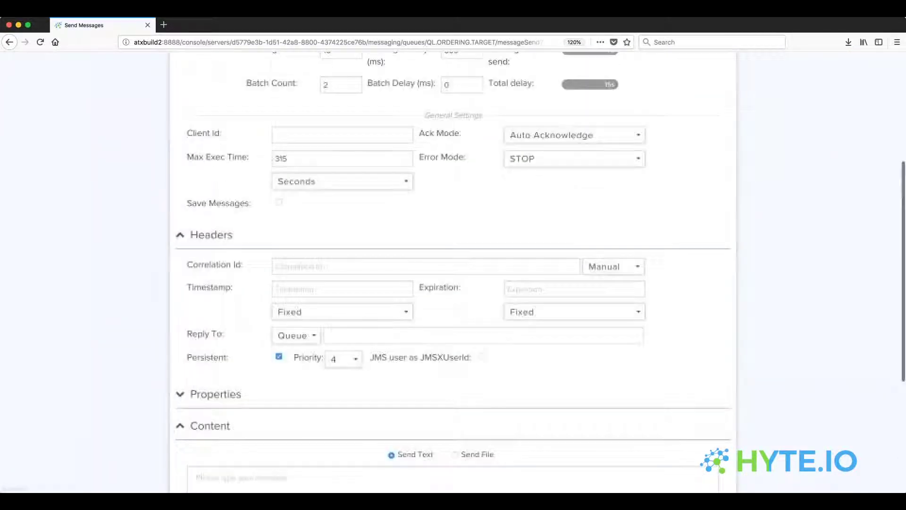
{"action": "scroll", "coordinate": [203, 226], "scroll_direction": "down", "scroll_amount": 3}
{"action": "scroll", "coordinate": [203, 226], "scroll_direction": "down", "scroll_amount": 1}
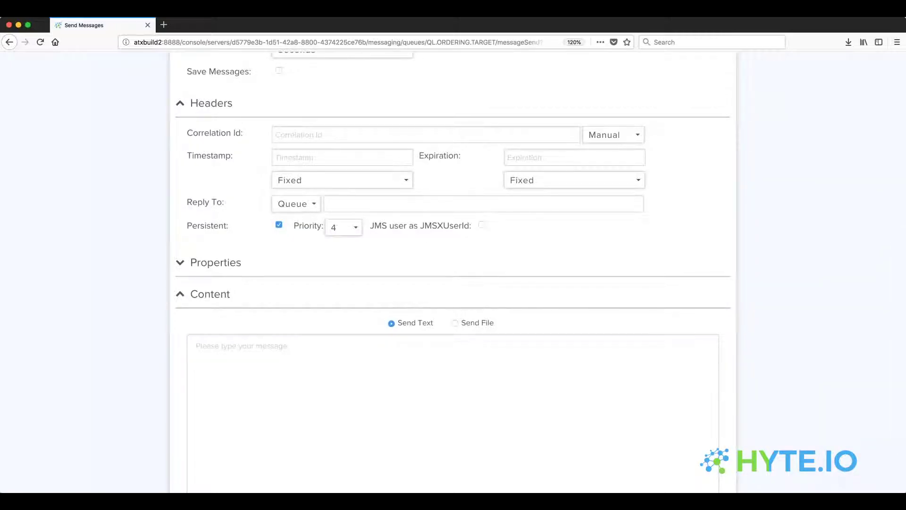
{"action": "left_click", "coordinate": [638, 136]}
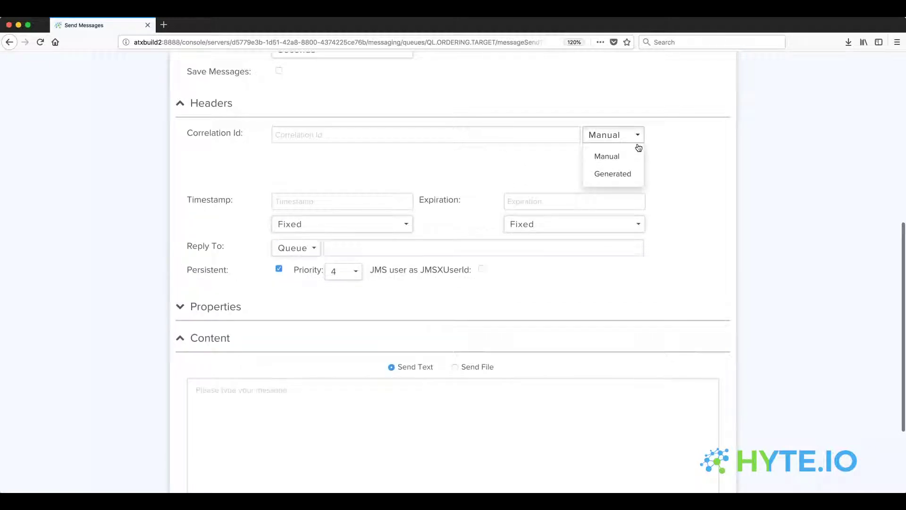
{"action": "left_click", "coordinate": [681, 148]}
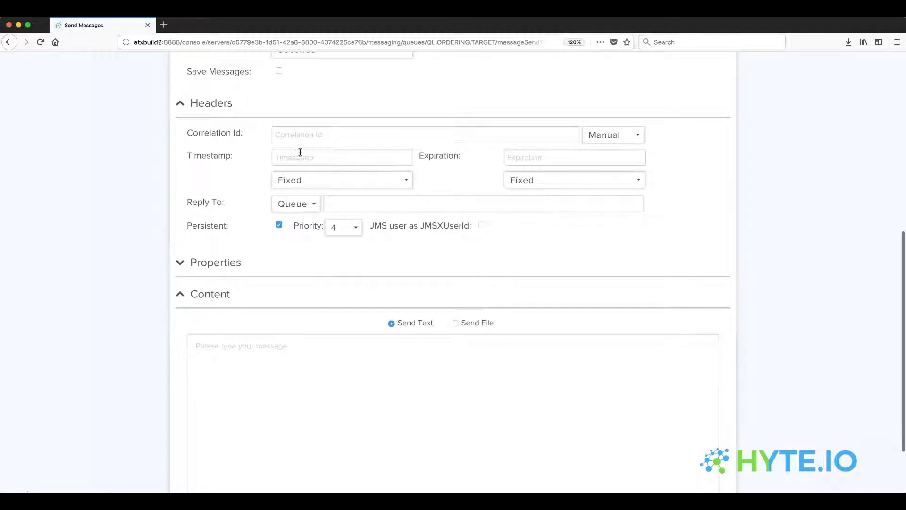
Open the Expiration header's date and time entry and examine its calendar and timestamp formats.
{"action": "left_click", "coordinate": [511, 157]}
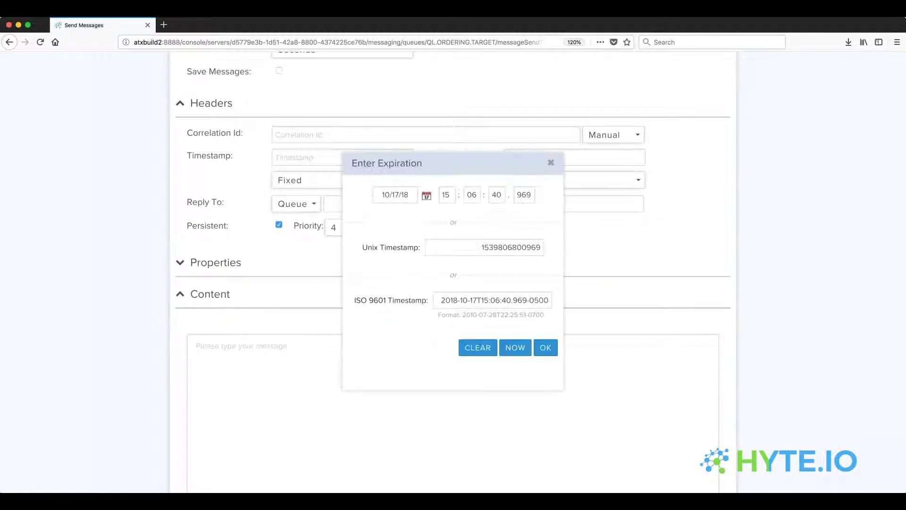
{"action": "left_click_drag", "start_coordinate": [507, 163], "coordinate": [497, 92]}
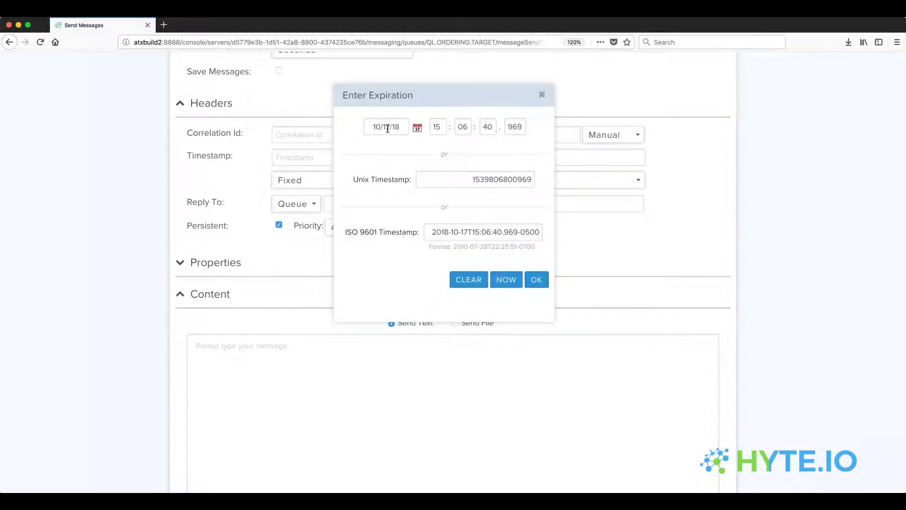
{"action": "left_click", "coordinate": [416, 128]}
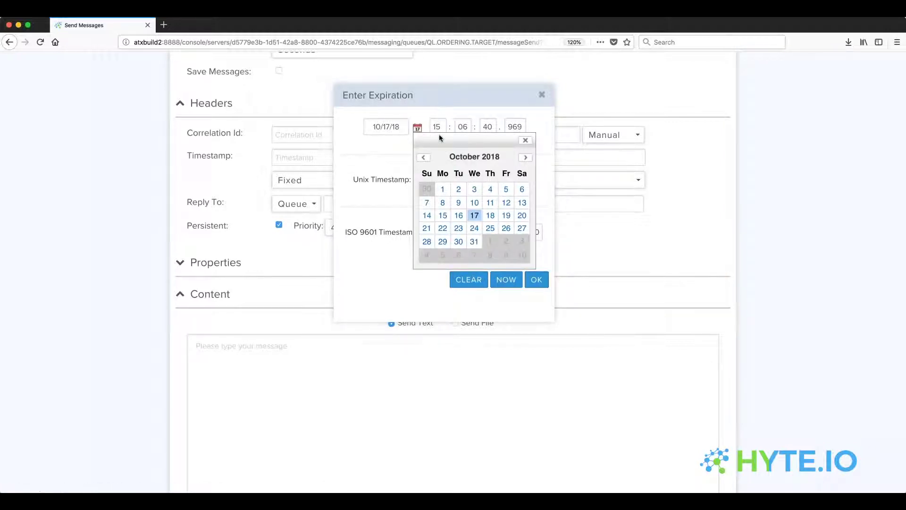
{"action": "left_click", "coordinate": [525, 140]}
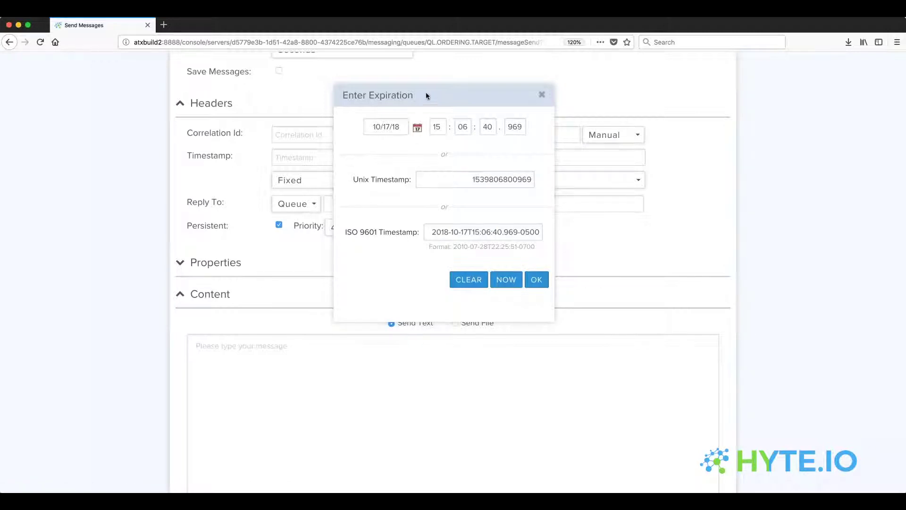
{"action": "left_click_drag", "start_coordinate": [424, 108], "coordinate": [423, 117]}
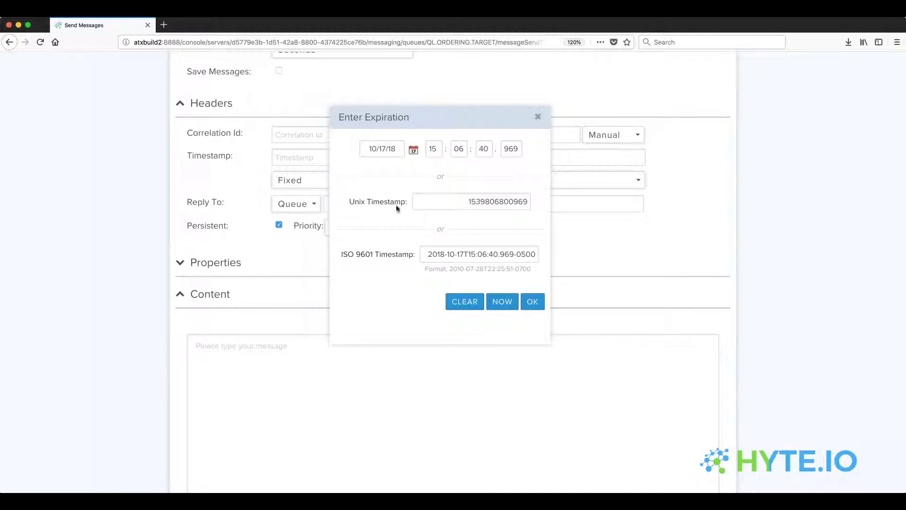
{"action": "double_click", "coordinate": [449, 202]}
{"action": "scroll", "coordinate": [497, 218], "scroll_direction": "up", "scroll_amount": 1}
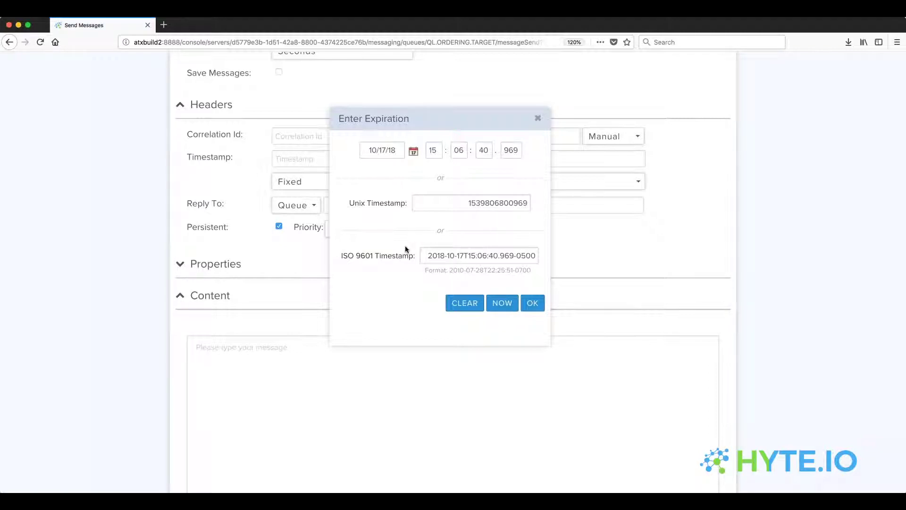
Set the expiration time to 16:00:00.00.
{"action": "key", "text": "BackSpace"}
{"action": "key", "text": "BackSpace"}
{"action": "key", "text": "Tab"}
{"action": "type", "text": "00"}
{"action": "key", "text": "Tab"}
{"action": "type", "text": "00"}
{"action": "key", "text": "Tab"}
{"action": "type", "text": "00"}
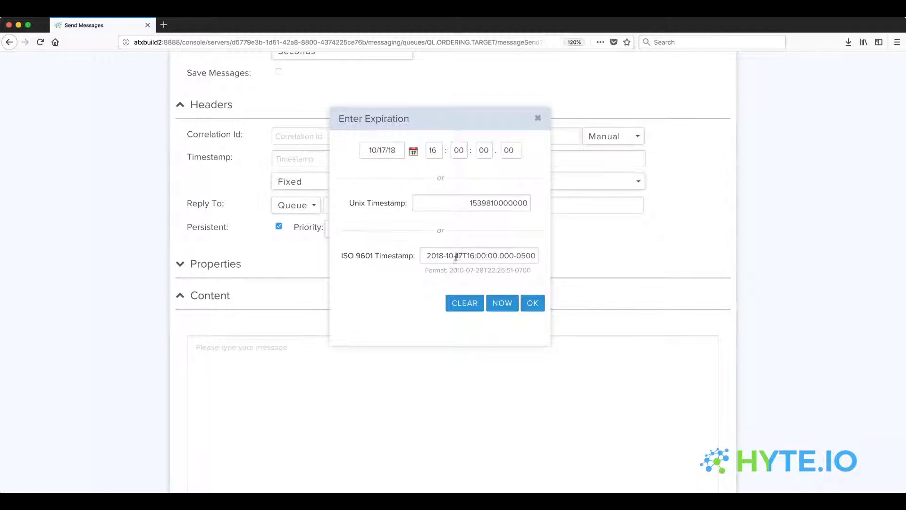
Try editing the ISO timestamp and resetting it to the current time, then clear the expiration and accept.
{"action": "left_click_drag", "start_coordinate": [477, 256], "coordinate": [480, 254]}
{"action": "type", "text": "3"}
{"action": "left_click", "coordinate": [469, 310]}
{"action": "left_click", "coordinate": [502, 305]}
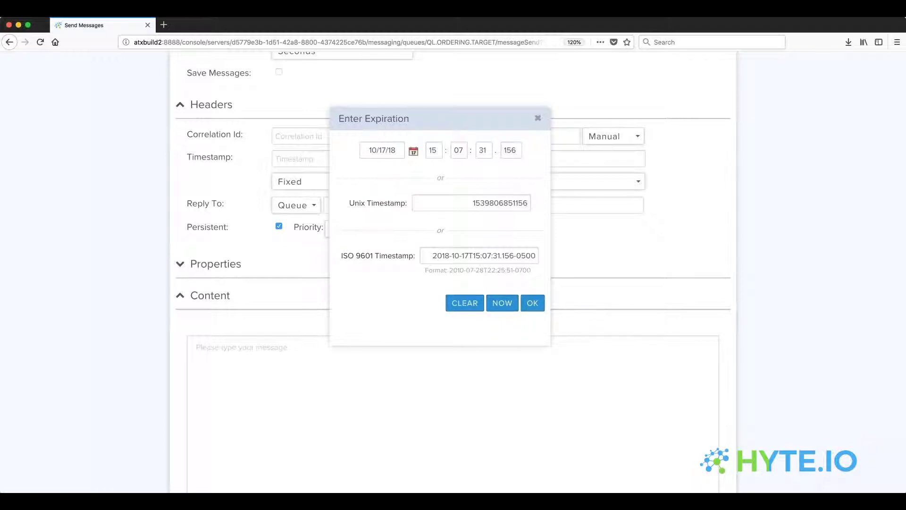
{"action": "left_click", "coordinate": [465, 302]}
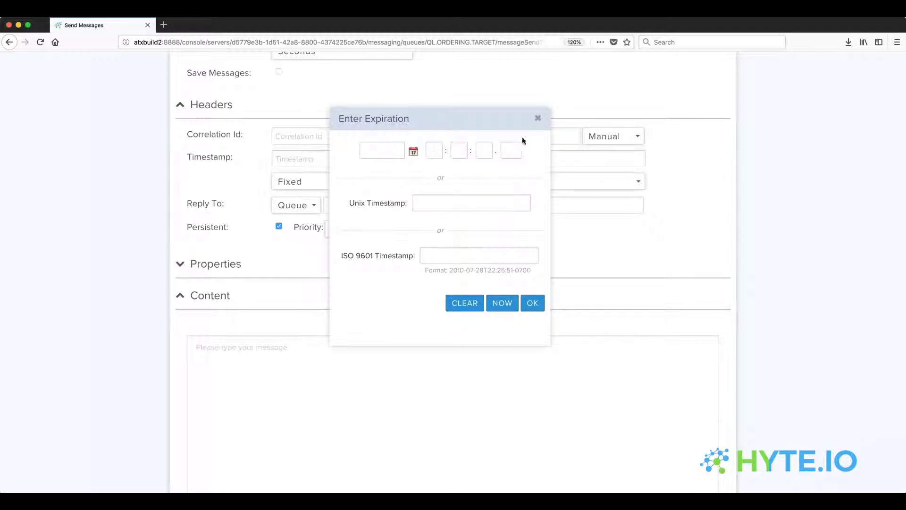
{"action": "left_click", "coordinate": [532, 303]}
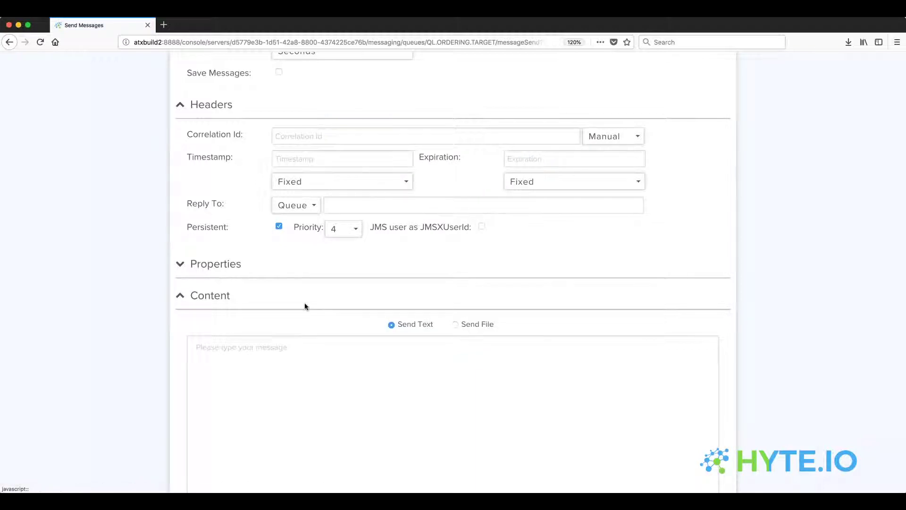
Collapse the Headers section and try to add an Int property named HYTE_MSG_ID with the value abc.
{"action": "left_click", "coordinate": [189, 105]}
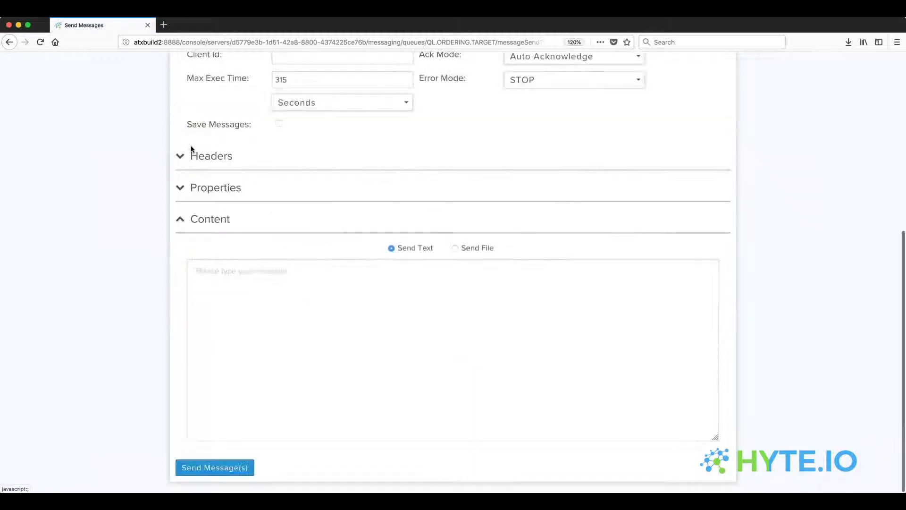
{"action": "left_click", "coordinate": [198, 187]}
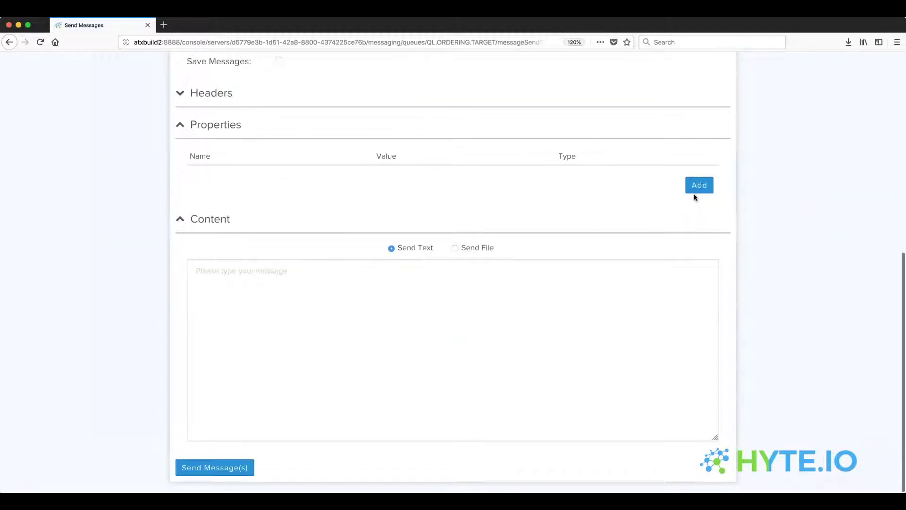
{"action": "left_click", "coordinate": [697, 187]}
{"action": "left_click_drag", "start_coordinate": [439, 218], "coordinate": [405, 136]}
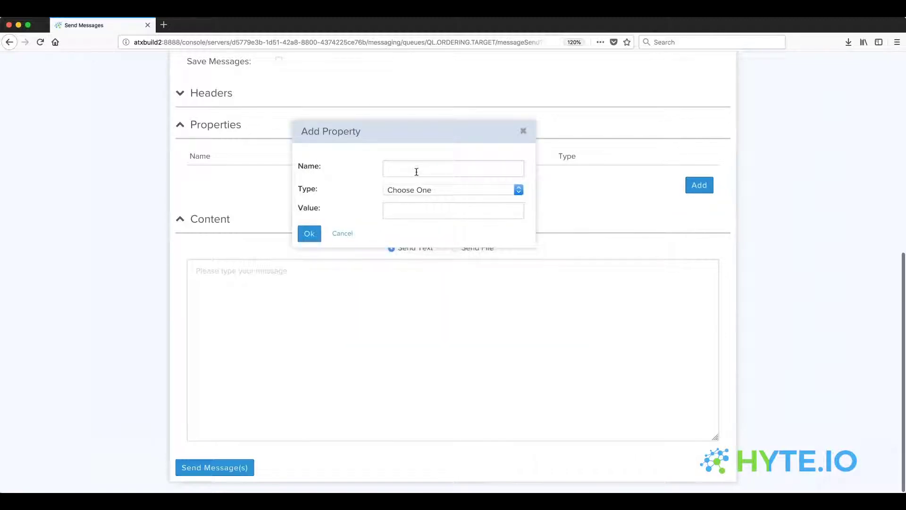
{"action": "type", "text": "HYTE_MSG_ID"}
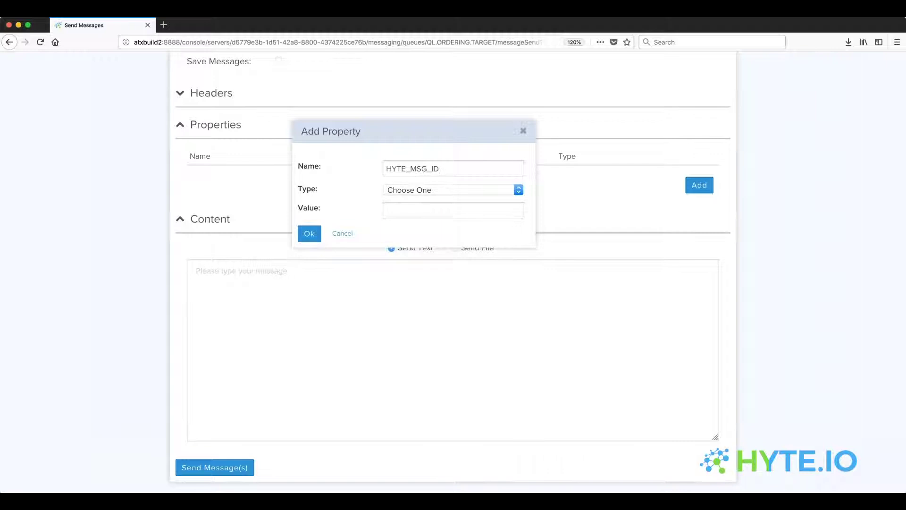
{"action": "left_click", "coordinate": [418, 192]}
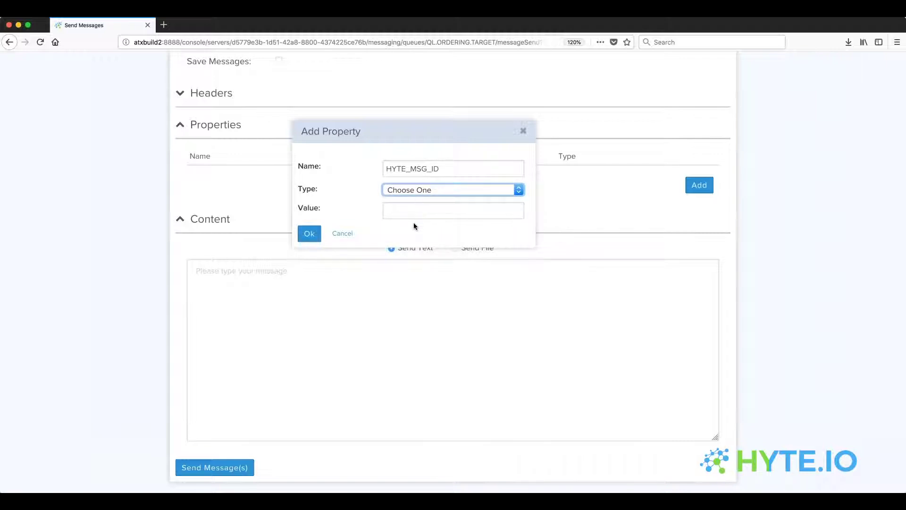
{"action": "key", "text": "i"}
{"action": "left_click", "coordinate": [413, 209]}
{"action": "type", "text": "abc"}
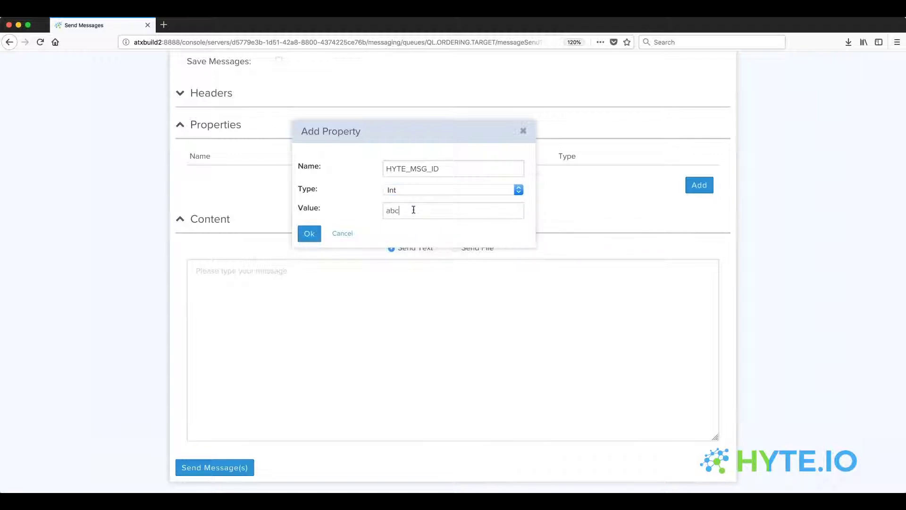
{"action": "left_click", "coordinate": [308, 233]}
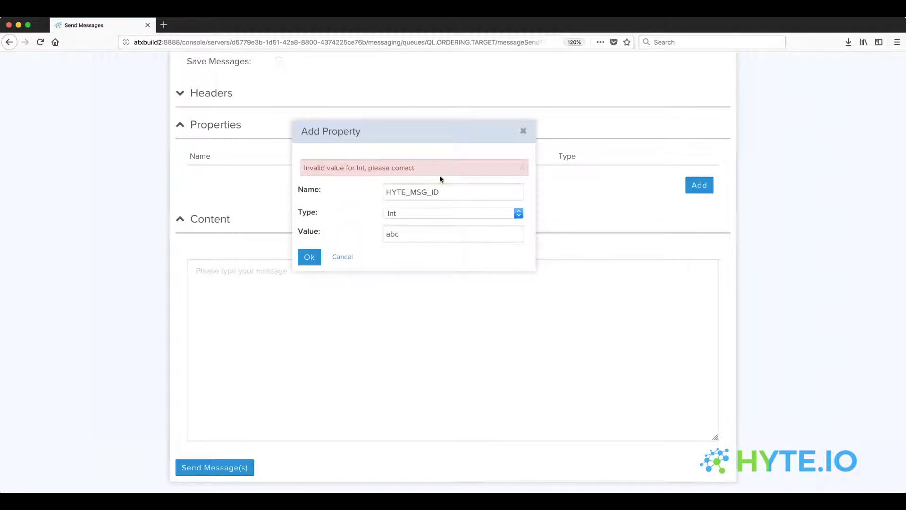
Dismiss the validation error, cancel the new property and collapse the Properties section.
{"action": "left_click", "coordinate": [524, 169]}
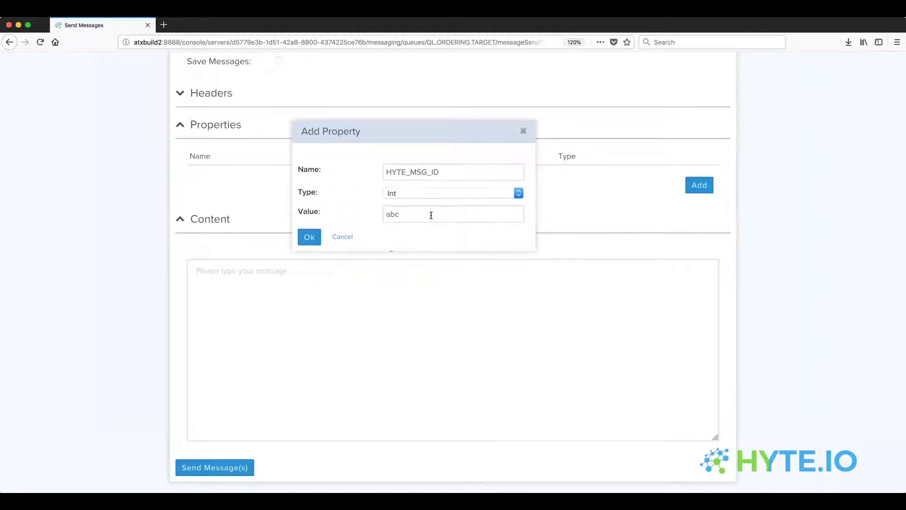
{"action": "left_click", "coordinate": [394, 194]}
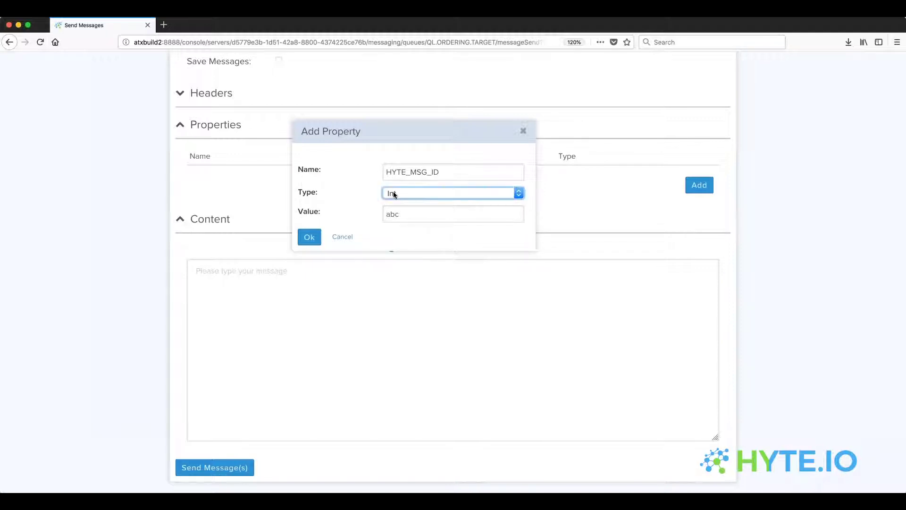
{"action": "left_click", "coordinate": [391, 215]}
{"action": "double_click", "coordinate": [391, 215]}
{"action": "left_click", "coordinate": [342, 236]}
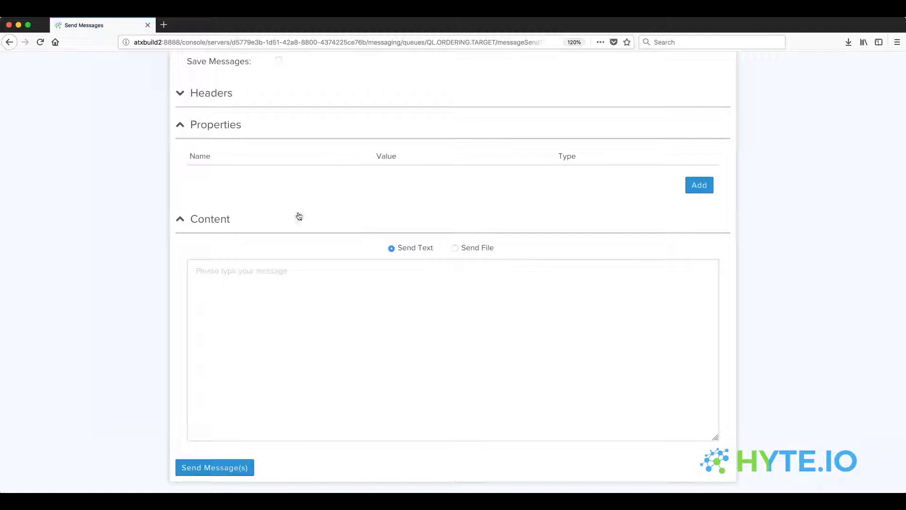
{"action": "left_click", "coordinate": [182, 128]}
Check the Send File content option and return to Send Text.
{"action": "left_click", "coordinate": [277, 341]}
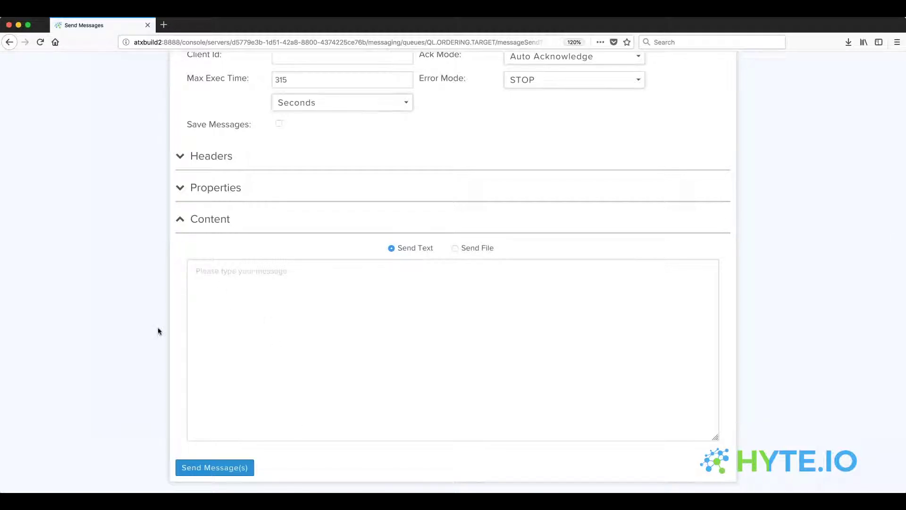
{"action": "left_click", "coordinate": [457, 247]}
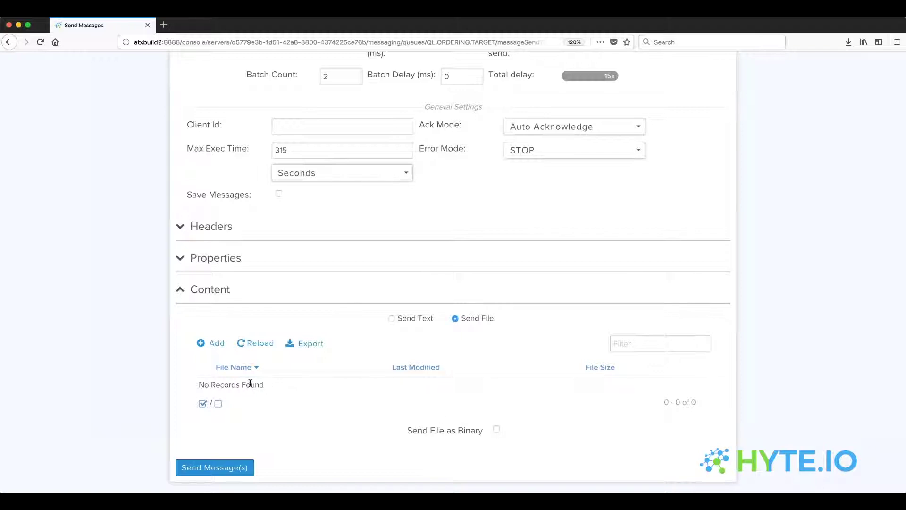
{"action": "left_click", "coordinate": [391, 318]}
Enter "2 Message Batches" as the message text and send the message batches.
{"action": "scroll", "coordinate": [251, 385], "scroll_direction": "down", "scroll_amount": 3}
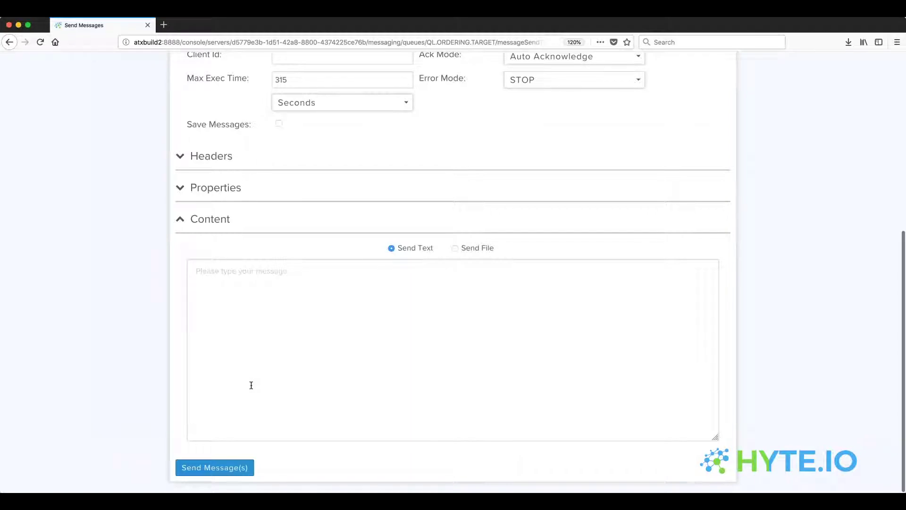
{"action": "scroll", "coordinate": [251, 385], "scroll_direction": "up", "scroll_amount": 6}
{"action": "scroll", "coordinate": [251, 385], "scroll_direction": "down", "scroll_amount": 4}
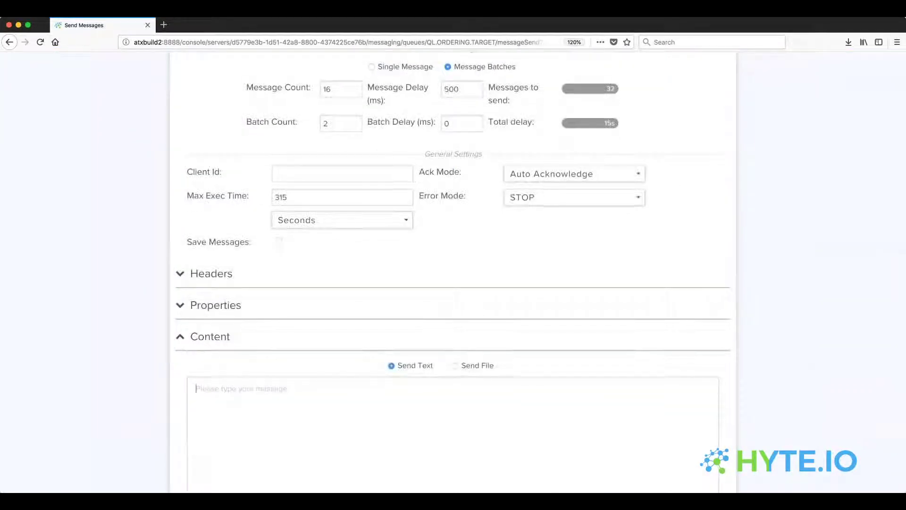
{"action": "type", "text": "Message Batch"}
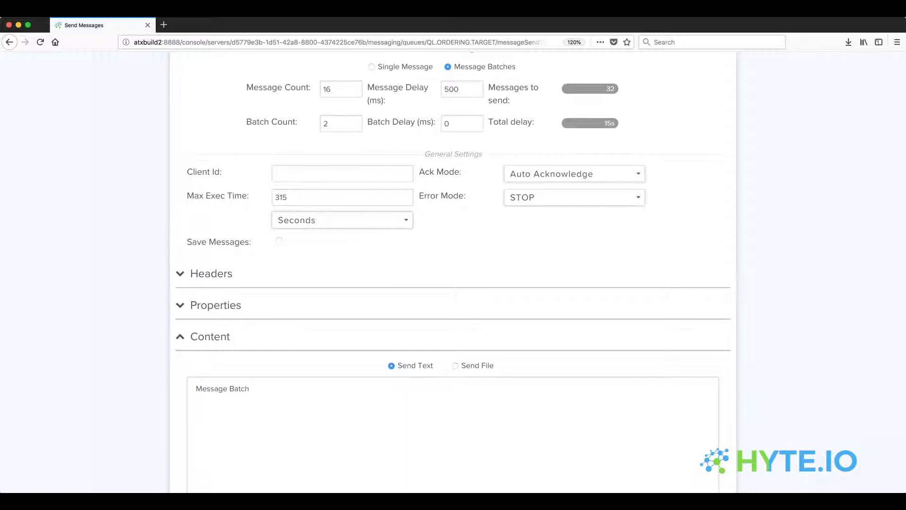
{"action": "type", "text": "2 "}
{"action": "type", "text": "es"}
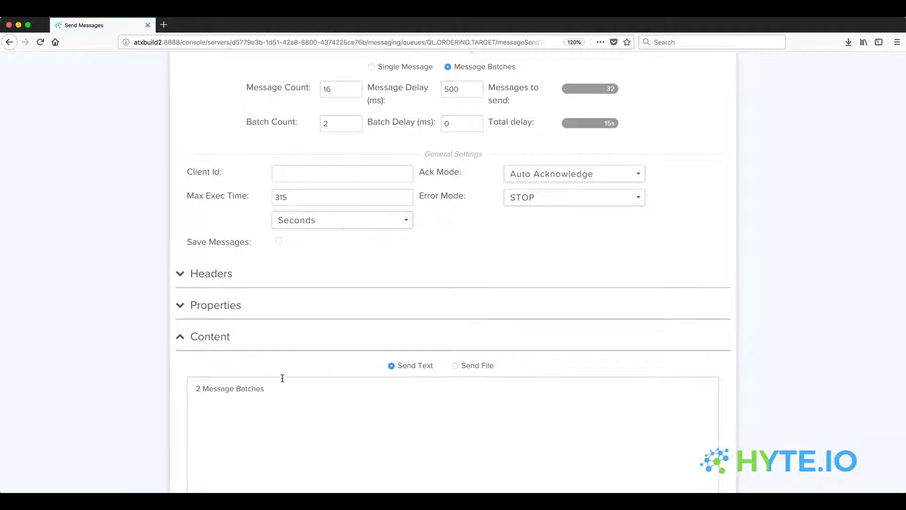
{"action": "scroll", "coordinate": [282, 377], "scroll_direction": "down", "scroll_amount": 5}
{"action": "left_click", "coordinate": [215, 467]}
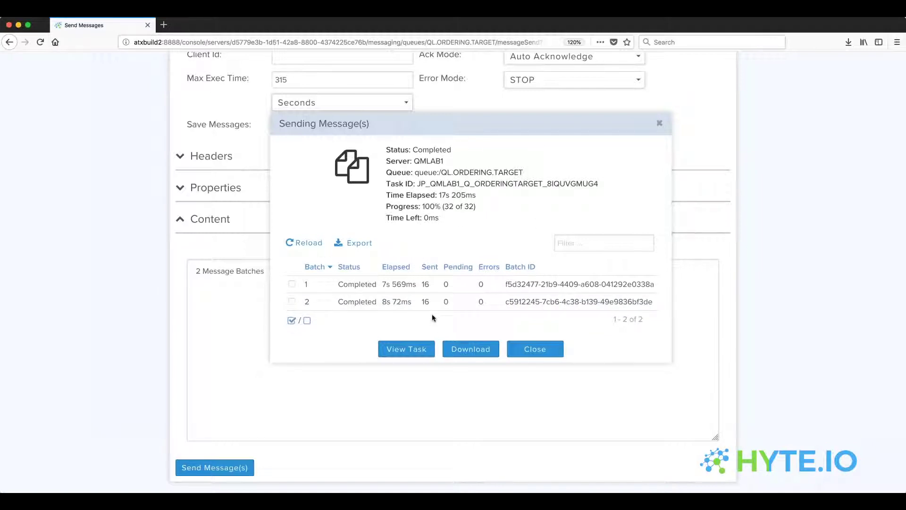
Review the status and batch list of the send task, then close its dialog.
{"action": "left_click_drag", "start_coordinate": [338, 128], "coordinate": [304, 133]}
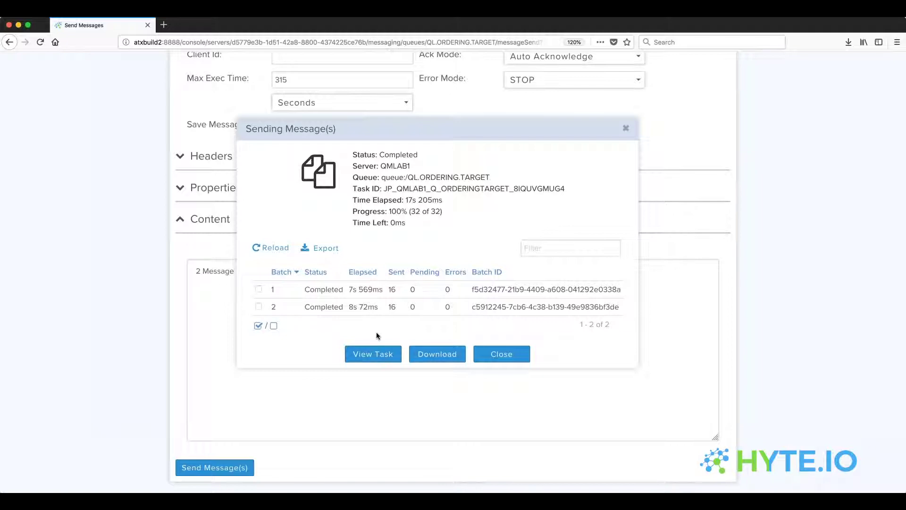
{"action": "scroll", "coordinate": [376, 335], "scroll_direction": "up", "scroll_amount": 2}
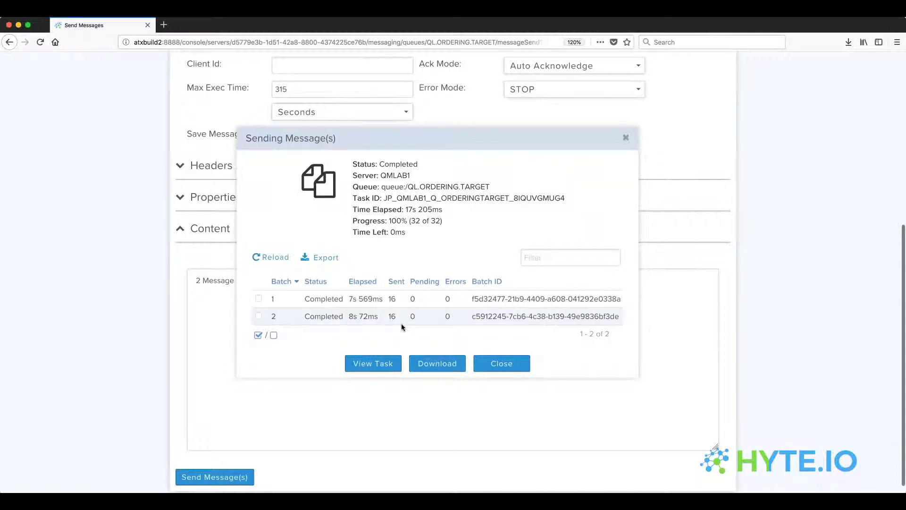
{"action": "left_click", "coordinate": [441, 361]}
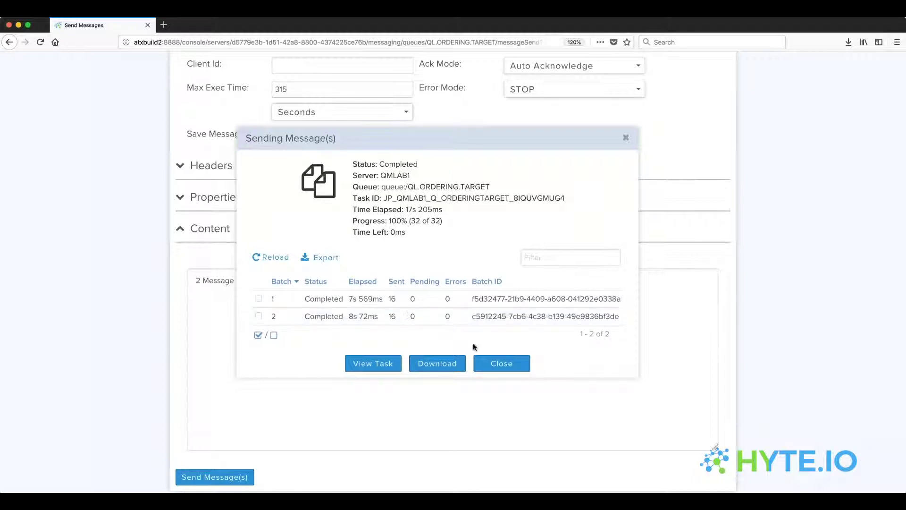
{"action": "left_click", "coordinate": [493, 364]}
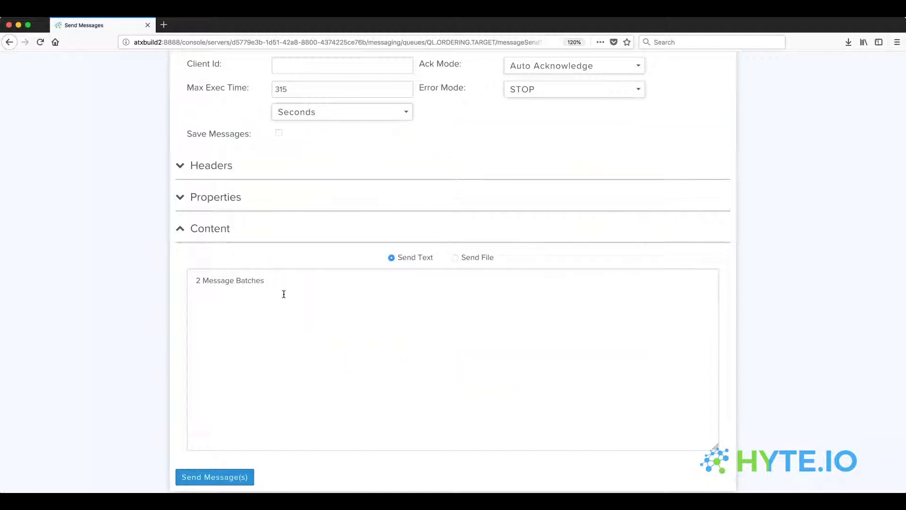
Switch the batch settings from Message Batches to Single Message.
{"action": "scroll", "coordinate": [283, 293], "scroll_direction": "up", "scroll_amount": 5}
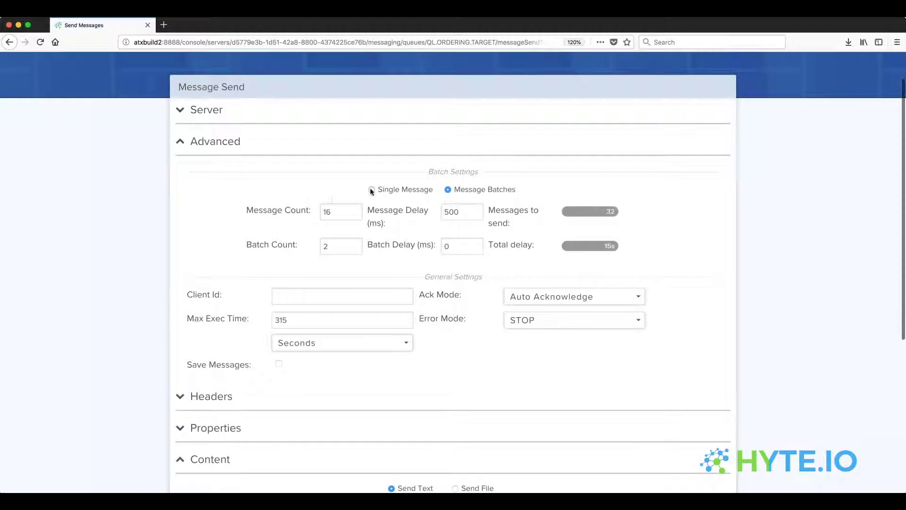
{"action": "left_click", "coordinate": [371, 188]}
{"action": "scroll", "coordinate": [308, 257], "scroll_direction": "down", "scroll_amount": 4}
{"action": "scroll", "coordinate": [308, 257], "scroll_direction": "up", "scroll_amount": 4}
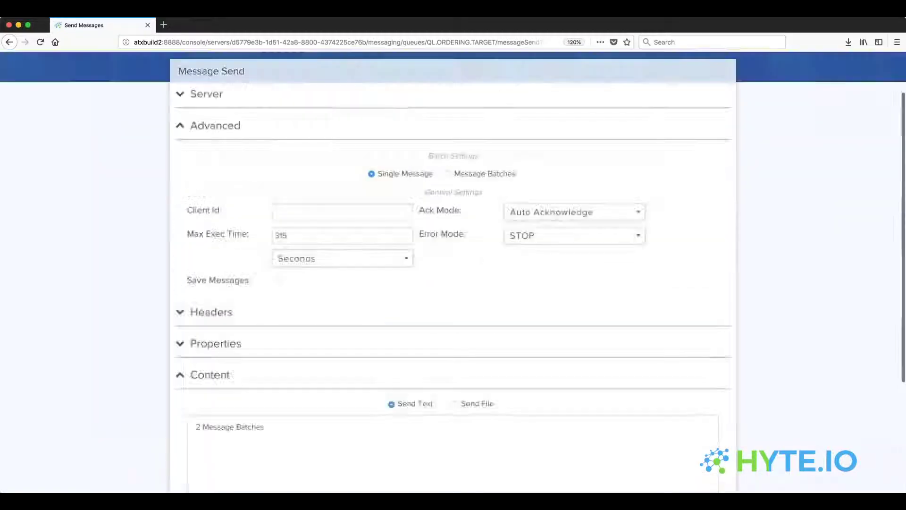
Expand the Properties section and add an Int property named HYTE_MSG_ID with the value 987.
{"action": "scroll", "coordinate": [283, 236], "scroll_direction": "down", "scroll_amount": 4}
{"action": "left_click", "coordinate": [185, 189]}
{"action": "left_click", "coordinate": [698, 248]}
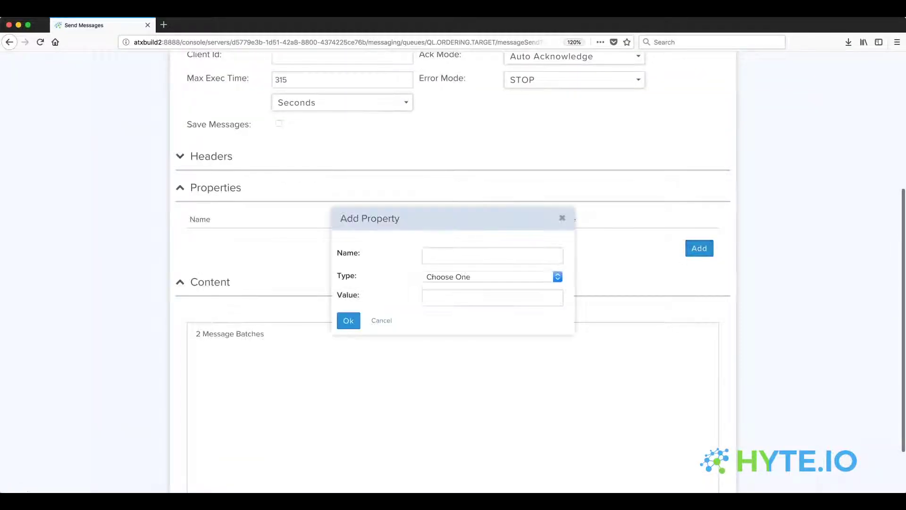
{"action": "left_click", "coordinate": [474, 255]}
{"action": "type", "text": "HYTE_"}
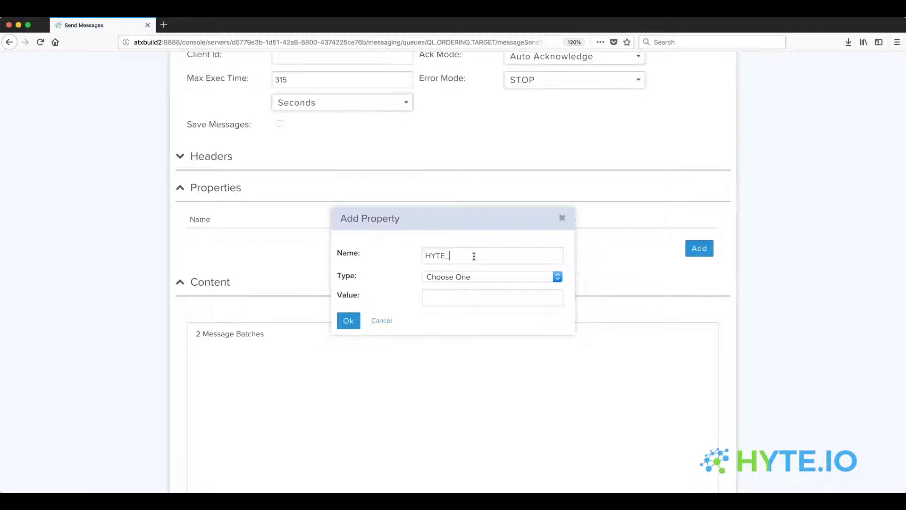
{"action": "type", "text": "MSG_ID"}
{"action": "key", "text": "Tab"}
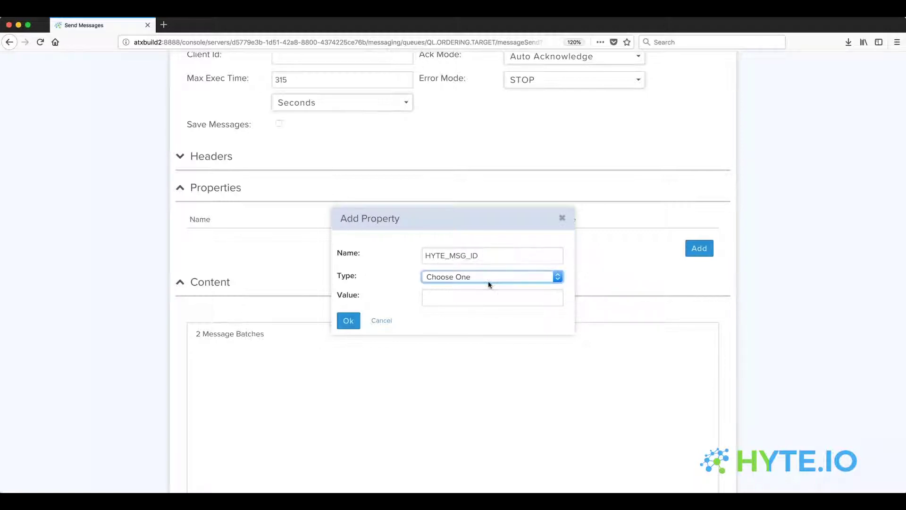
{"action": "key", "text": "i"}
{"action": "left_click", "coordinate": [450, 294]}
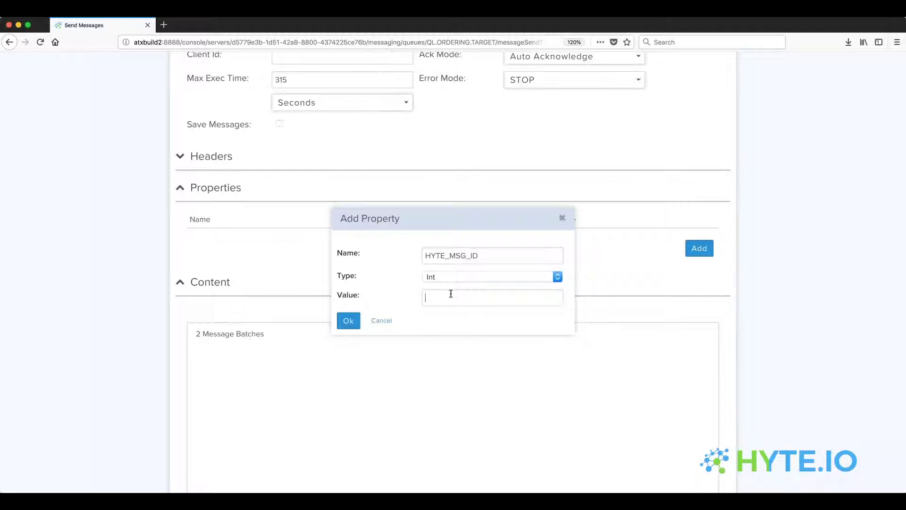
{"action": "type", "text": "987"}
{"action": "left_click", "coordinate": [348, 321]}
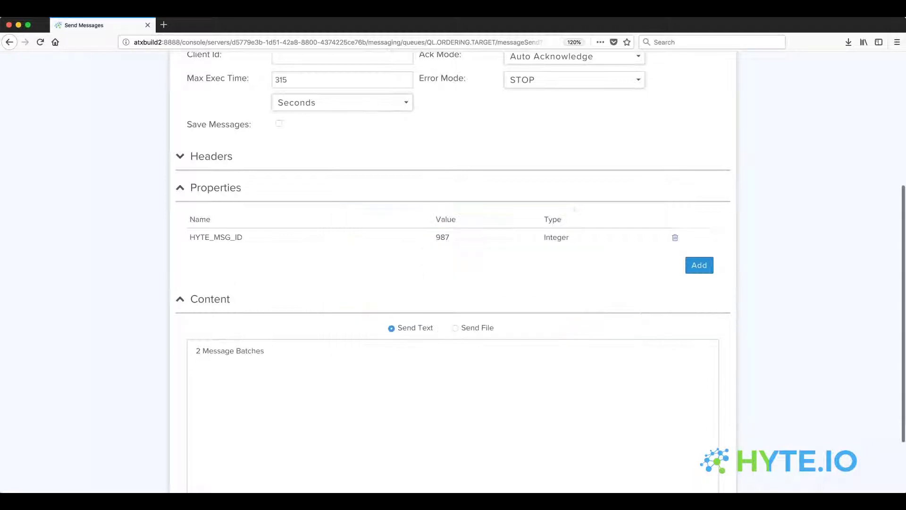
Replace the message text with "Test message 987".
{"action": "left_click_drag", "start_coordinate": [276, 350], "coordinate": [171, 348]}
{"action": "type", "text": "Test "}
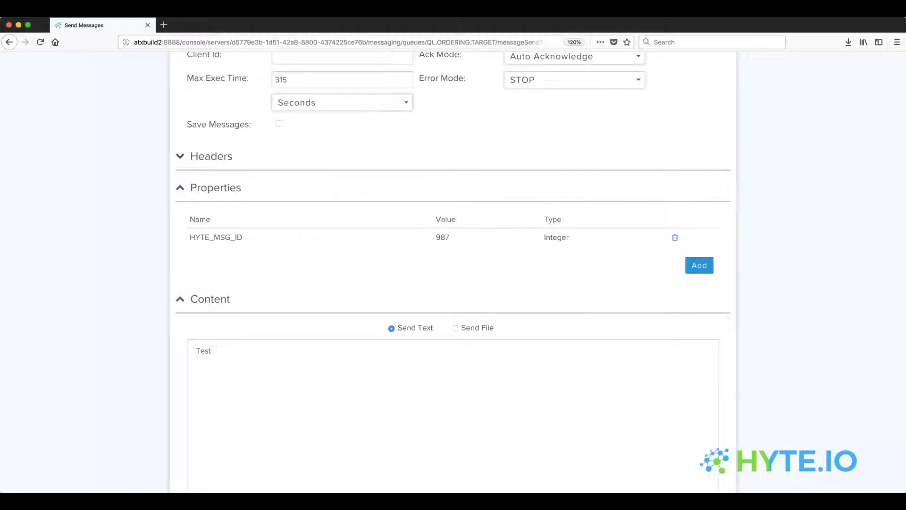
{"action": "type", "text": "message 987"}
Send the single message to the queue and close the sending status dialog.
{"action": "scroll", "coordinate": [197, 364], "scroll_direction": "down", "scroll_amount": 3}
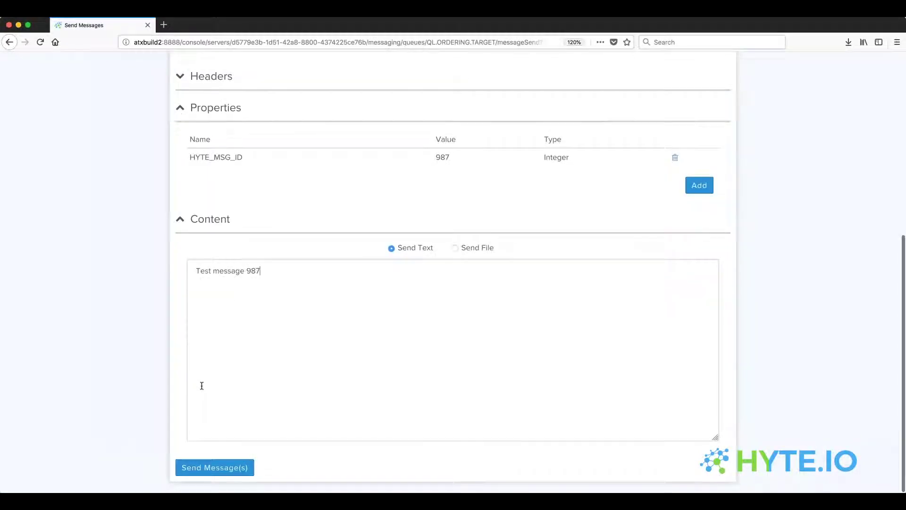
{"action": "left_click", "coordinate": [212, 466]}
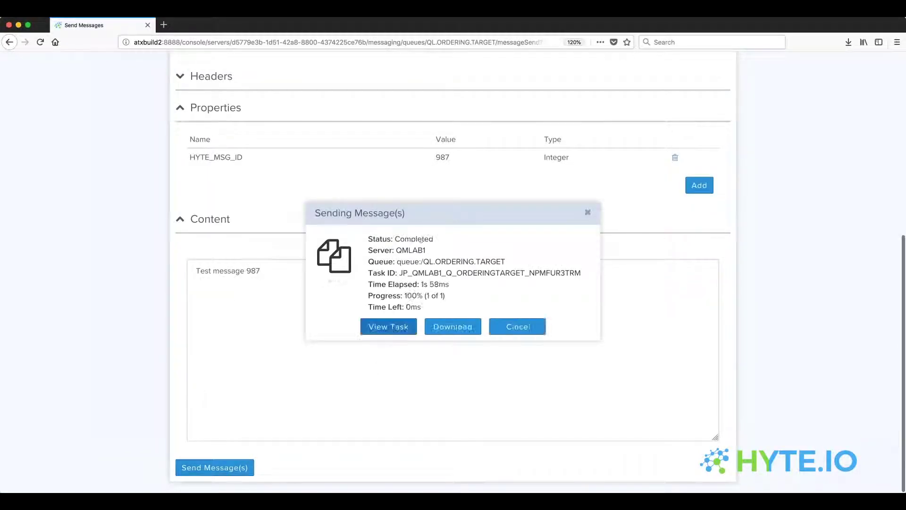
{"action": "left_click", "coordinate": [508, 326]}
{"action": "scroll", "coordinate": [304, 319], "scroll_direction": "up", "scroll_amount": 10}
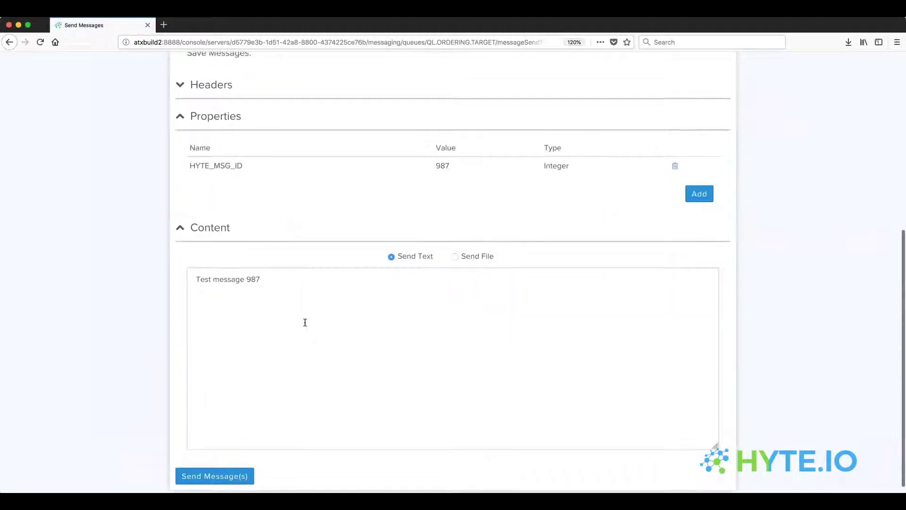